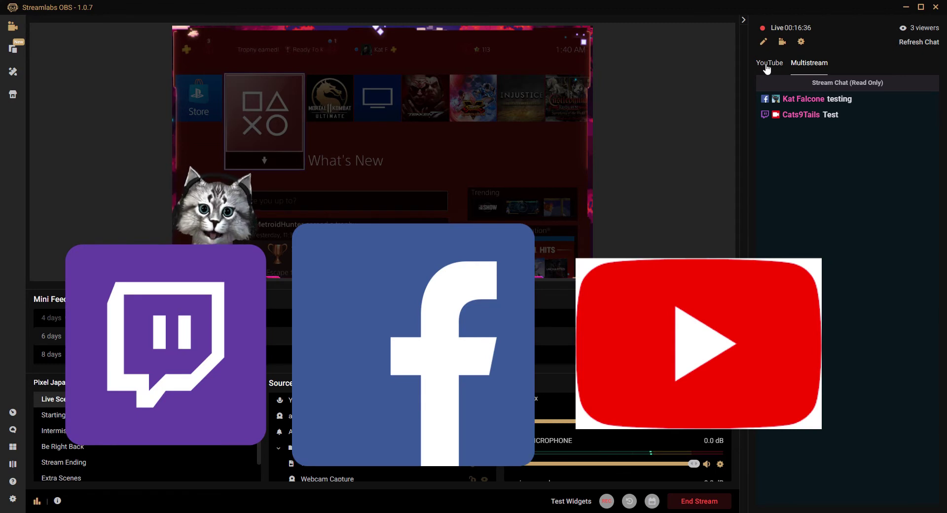
pyautogui.click(767, 65)
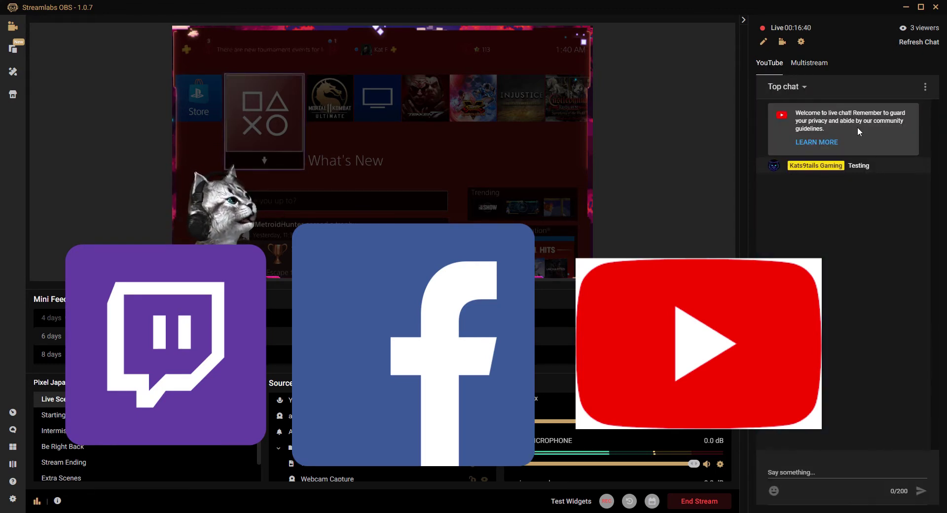
pyautogui.click(811, 63)
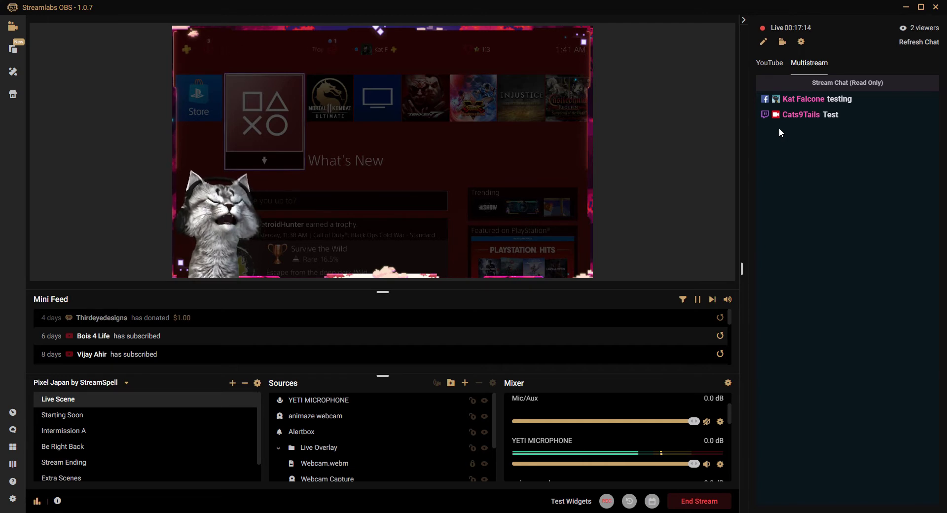
pyautogui.click(777, 64)
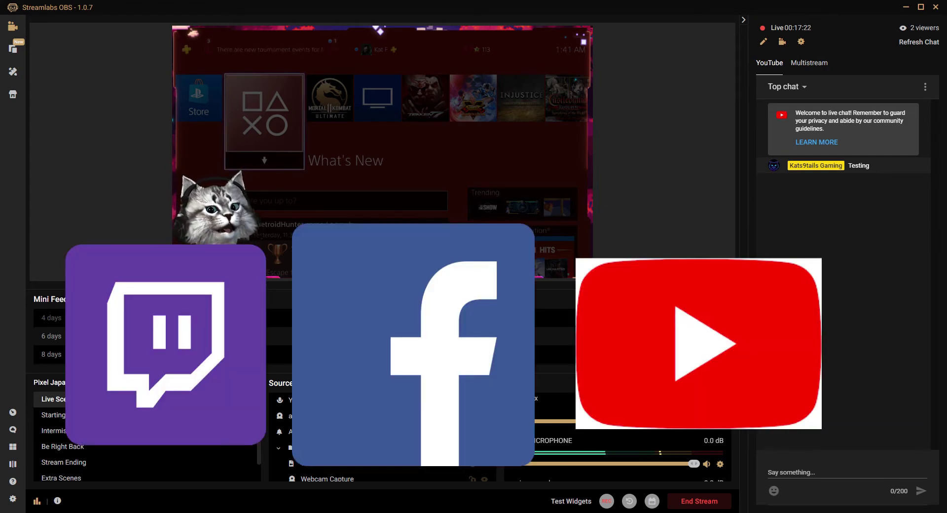
pyautogui.click(809, 63)
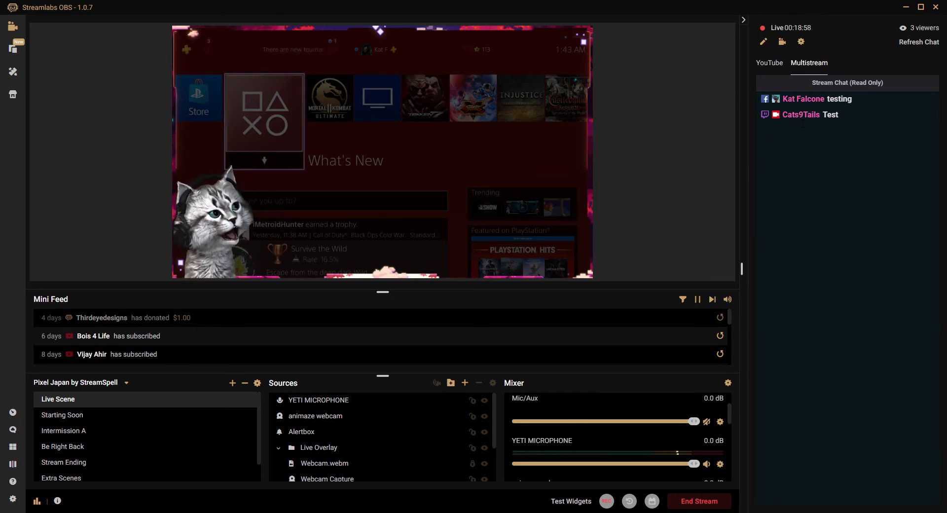
pyautogui.click(780, 69)
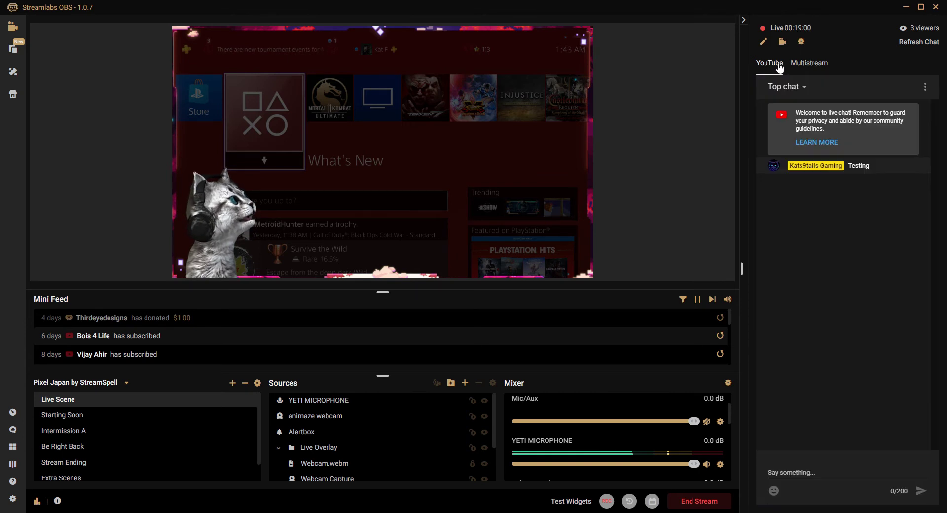
pyautogui.click(807, 74)
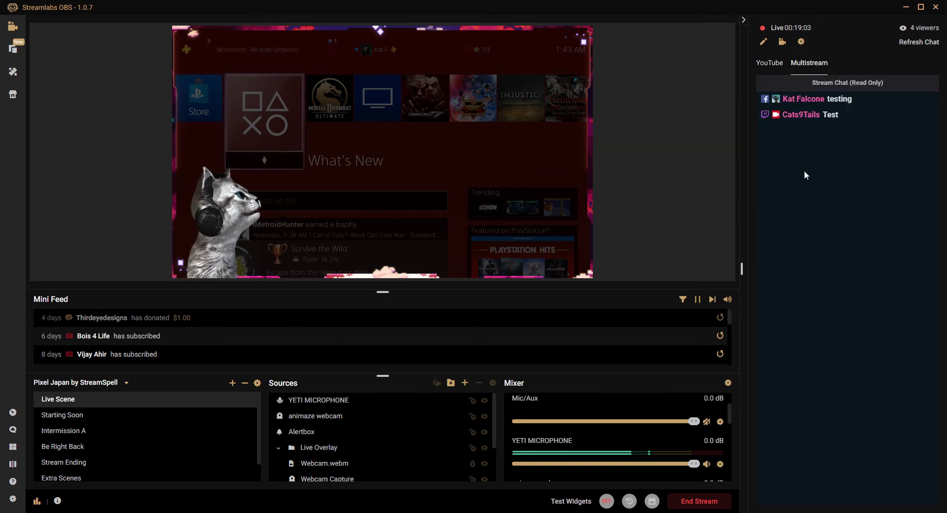
pyautogui.click(81, 422)
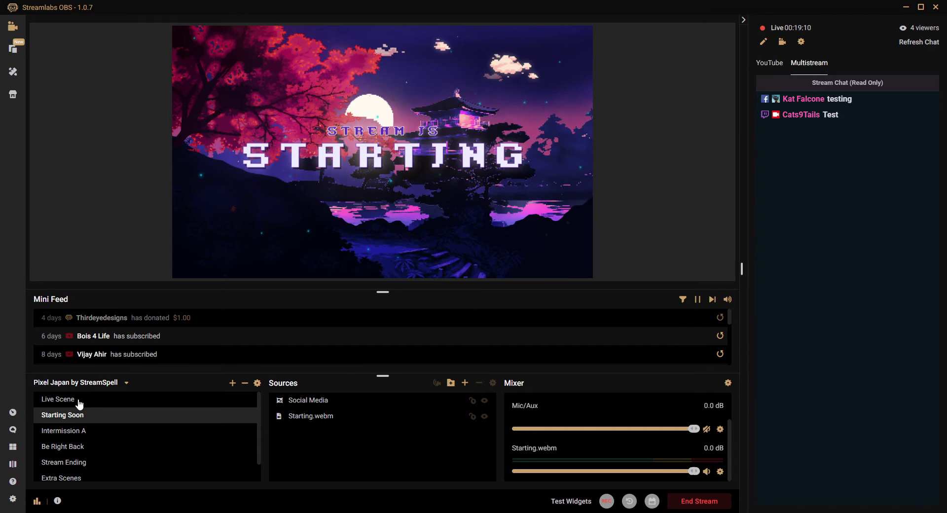
pyautogui.click(80, 401)
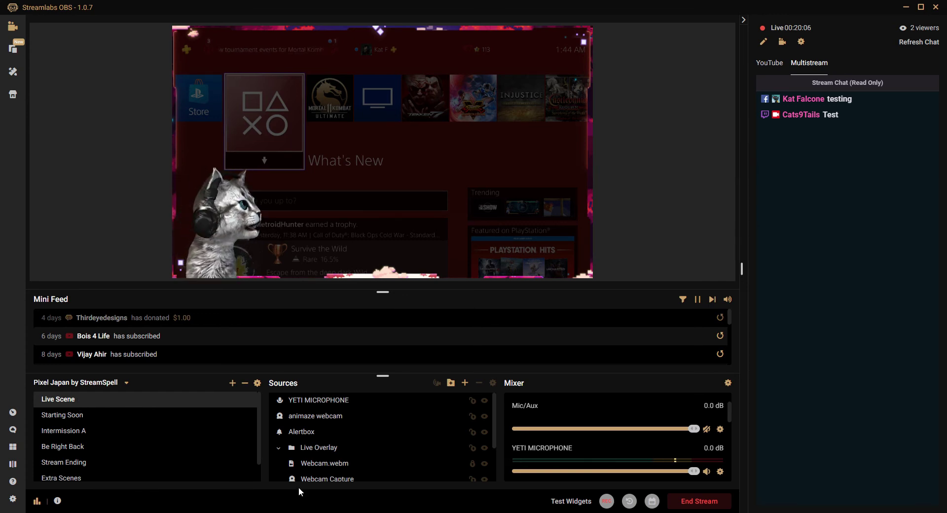
pyautogui.click(778, 70)
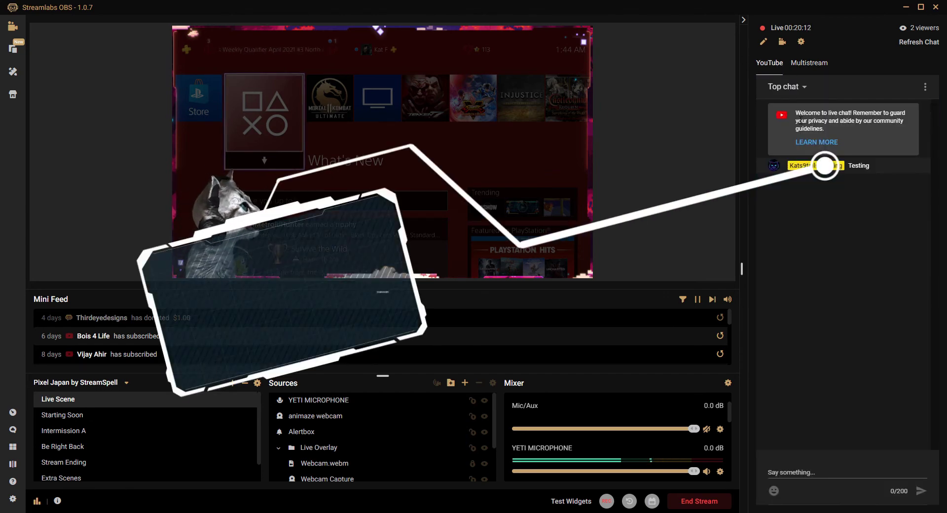
pyautogui.click(810, 64)
pyautogui.click(768, 66)
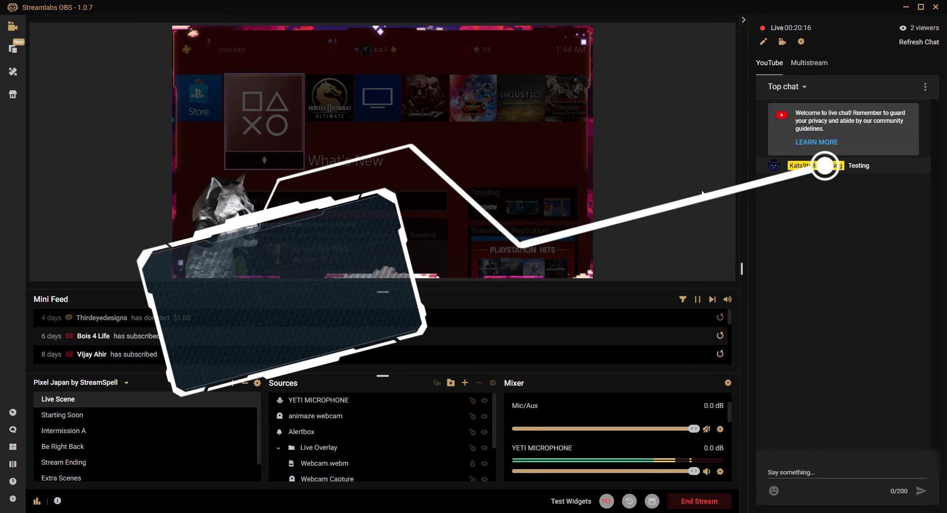
pyautogui.click(811, 64)
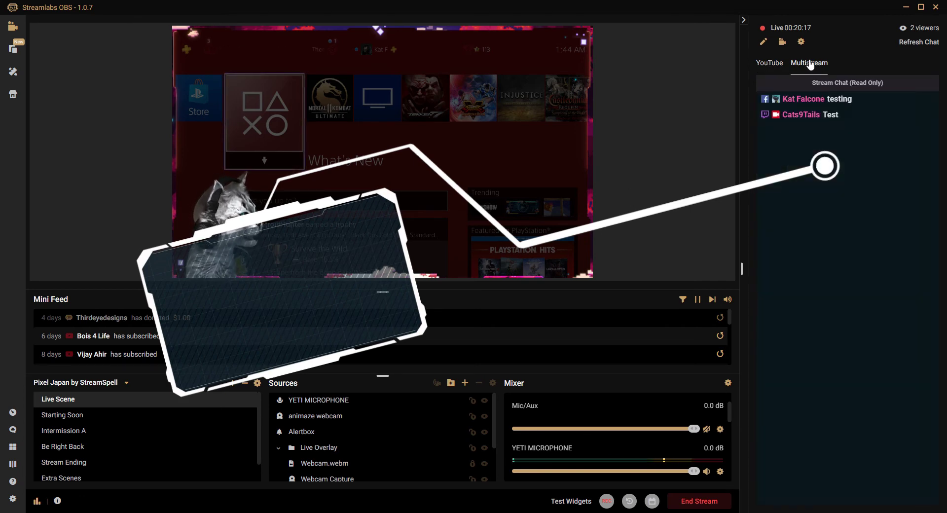
pyautogui.click(780, 64)
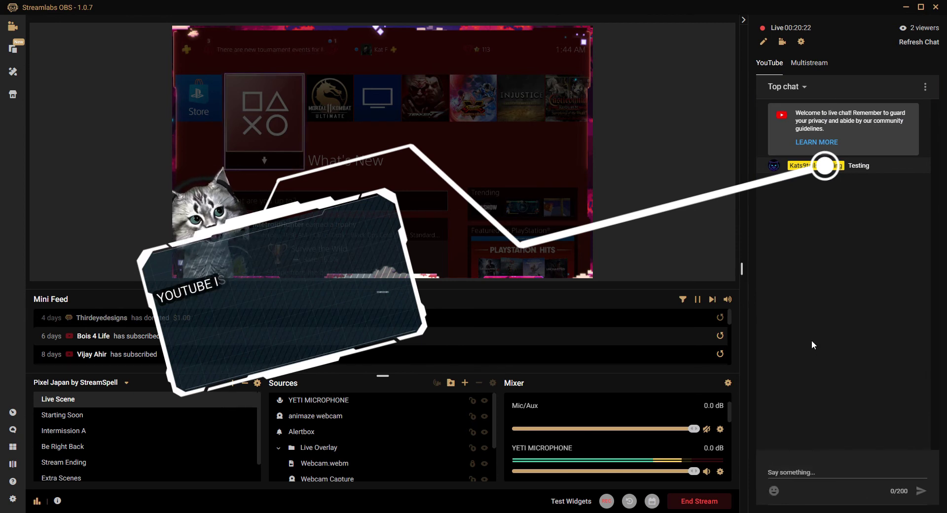
pyautogui.click(809, 62)
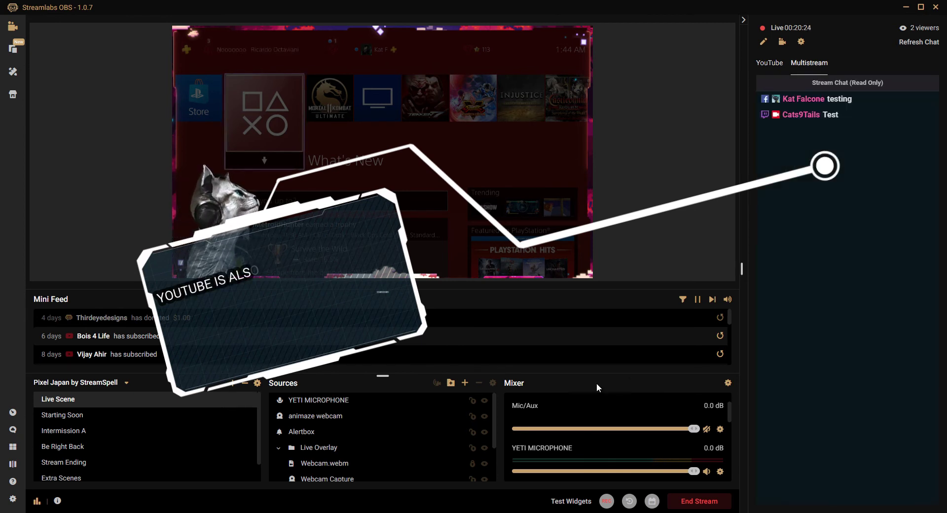